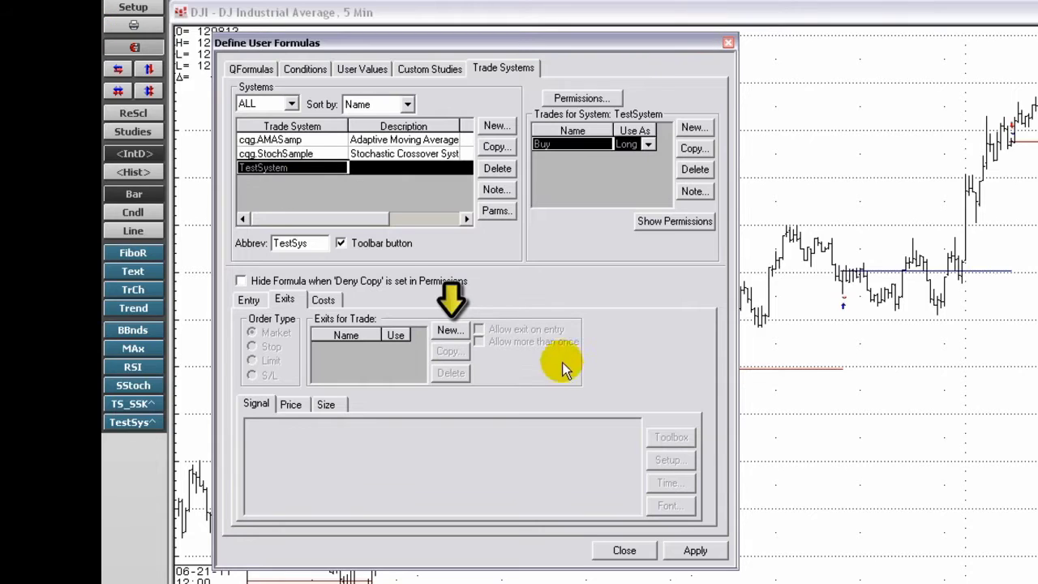
Step: Create a new Custom-type exit called Exit1 for TestSystem's Buy trade
left_click(450, 330)
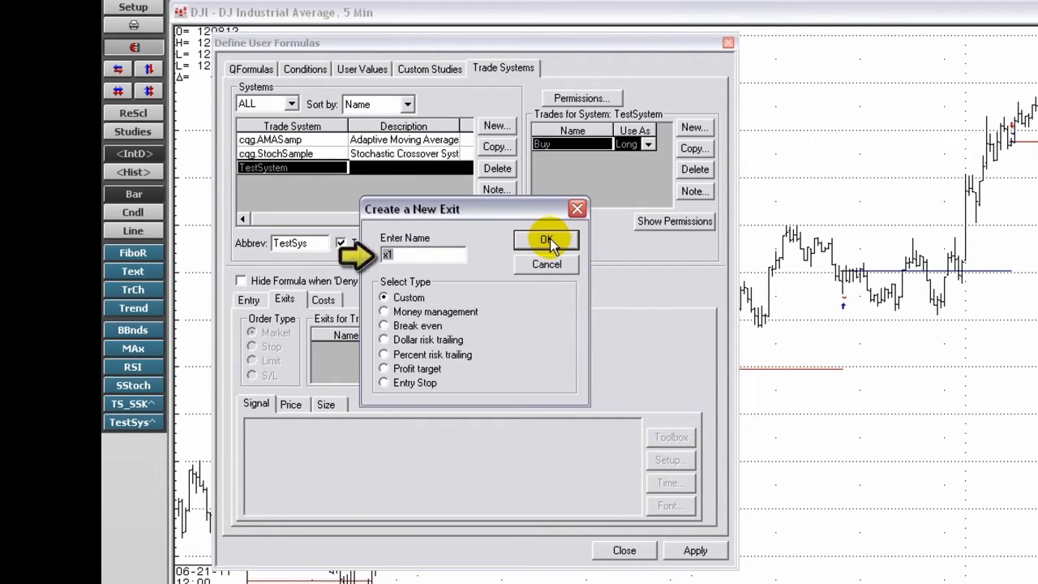
left_click(426, 255)
type("Ex")
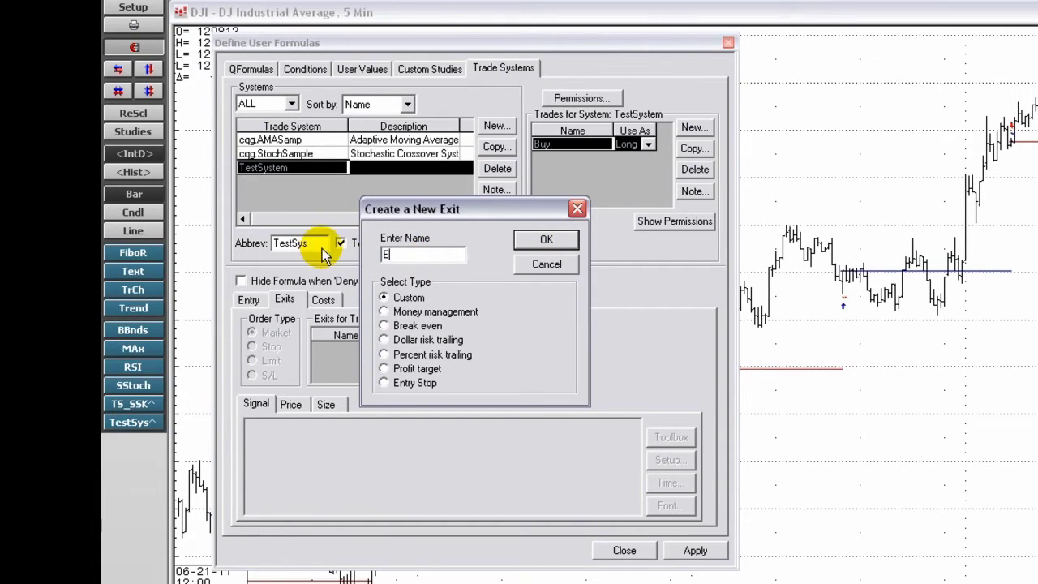
type("it1")
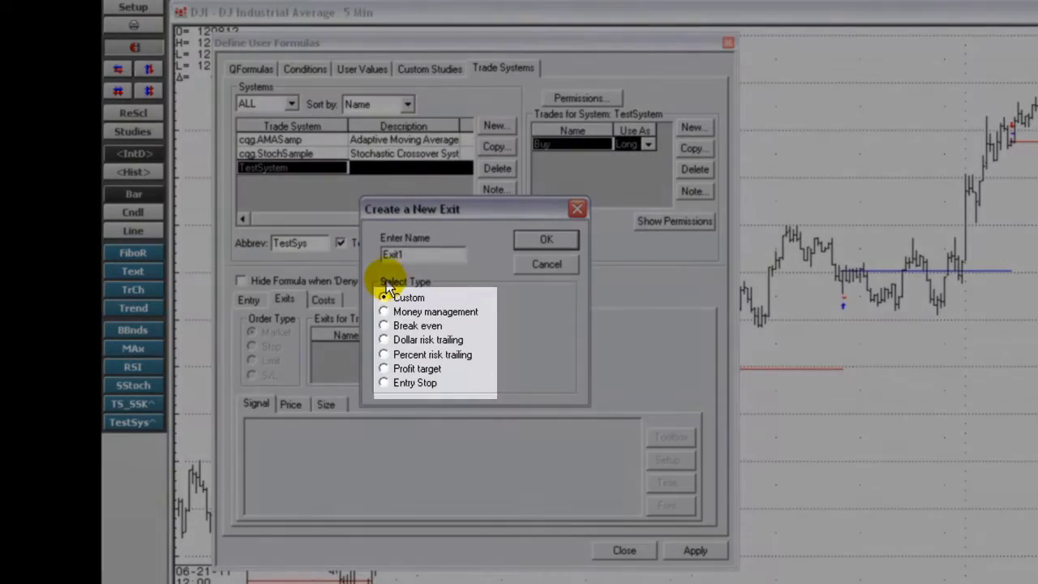
left_click(383, 297)
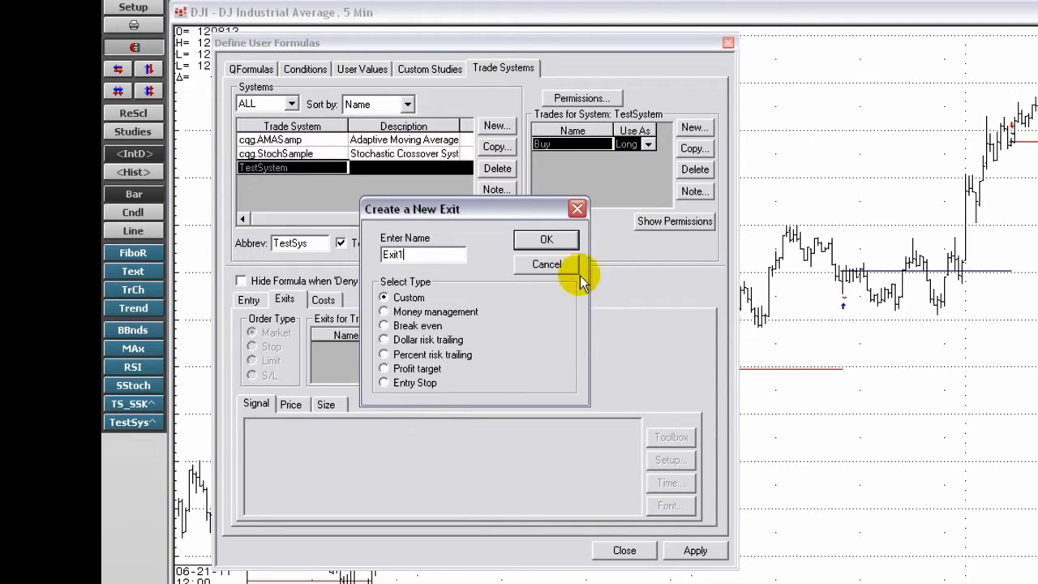
left_click(558, 239)
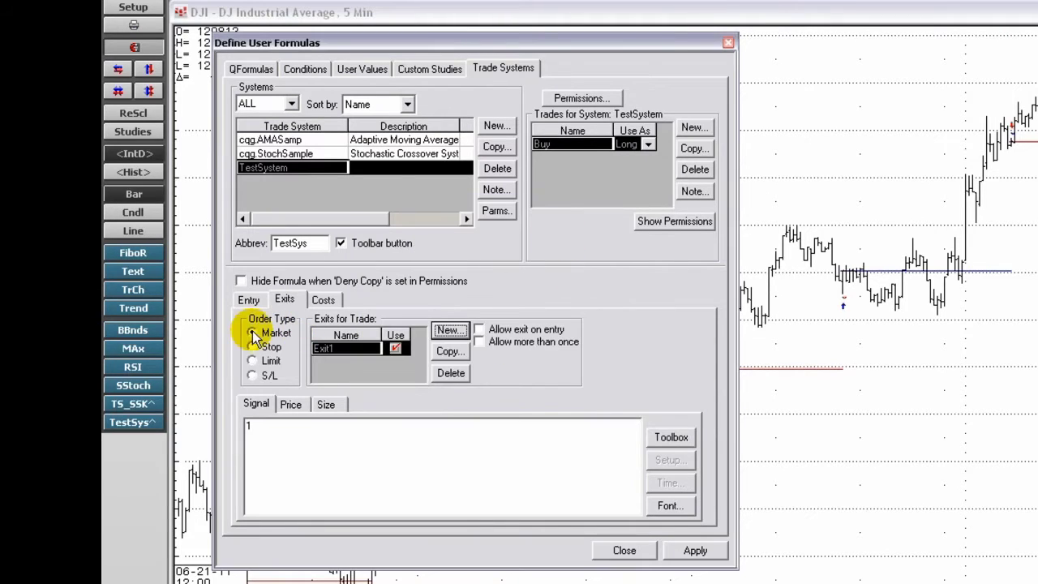
Step: Leave Exit1's order type at Market and add a second Custom exit named X2
left_click(253, 346)
left_click(252, 332)
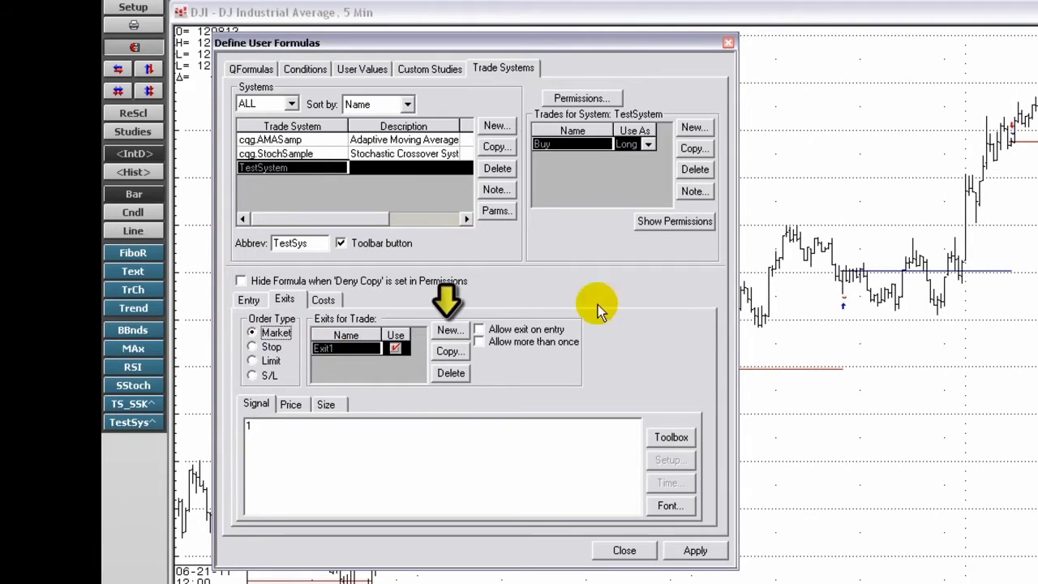
left_click(450, 329)
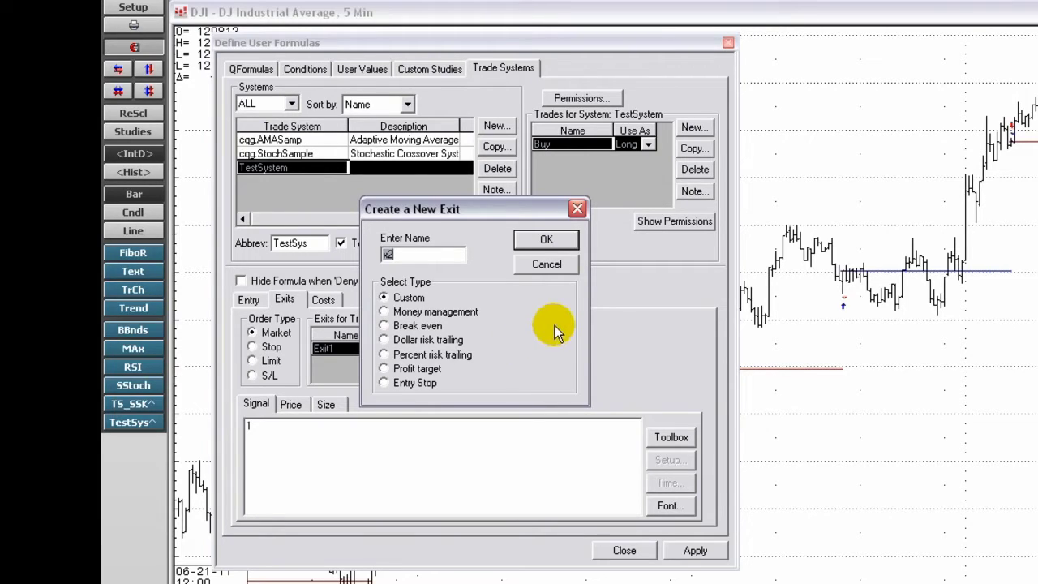
left_click(386, 298)
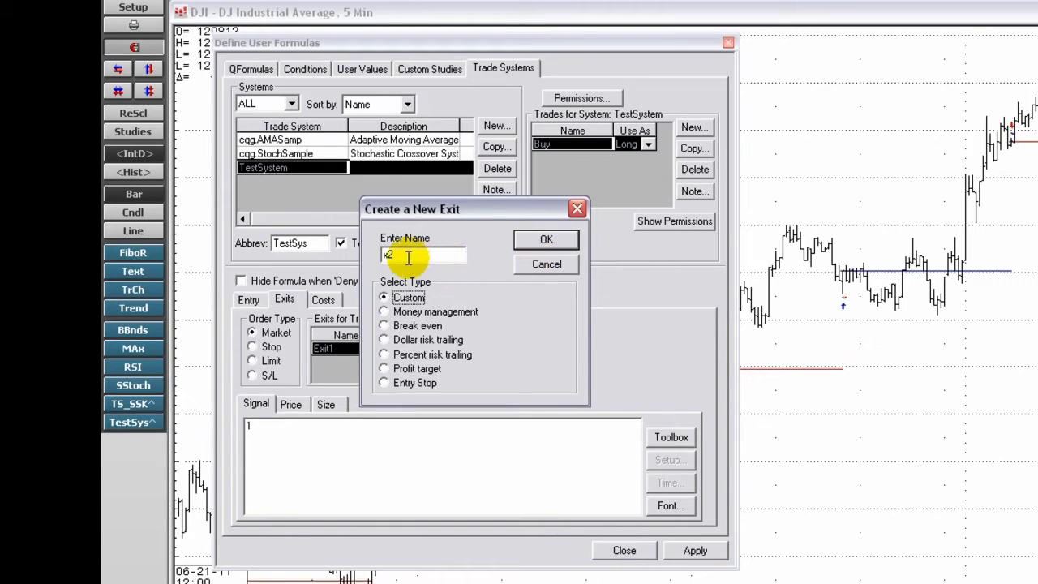
double_click(408, 254)
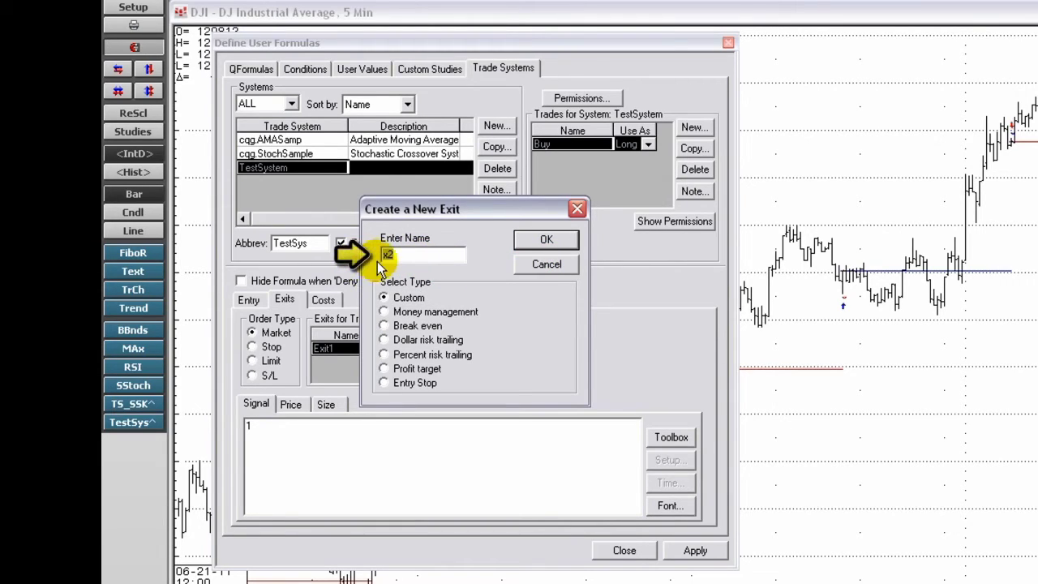
type("X2")
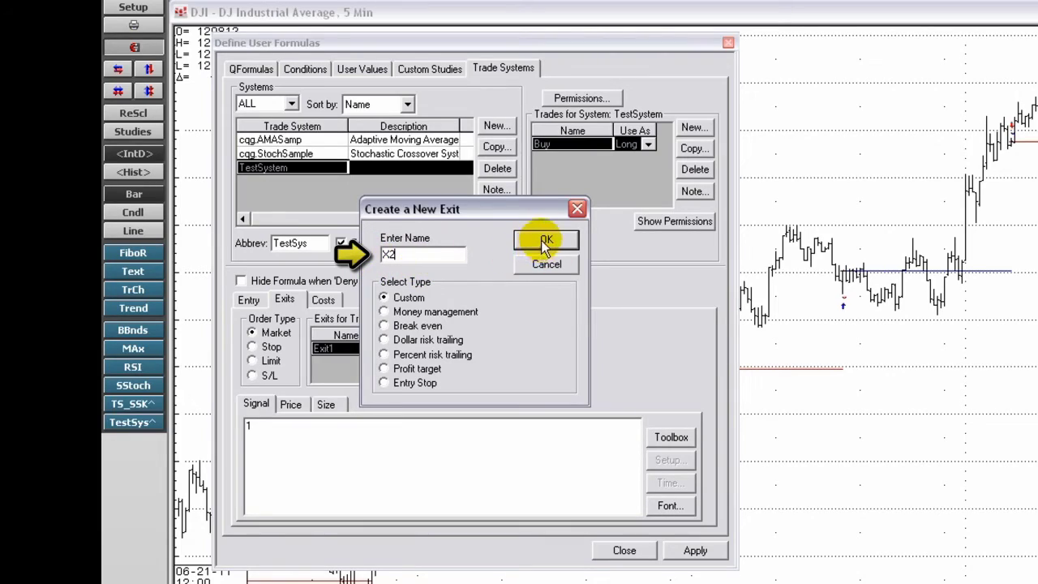
left_click(540, 240)
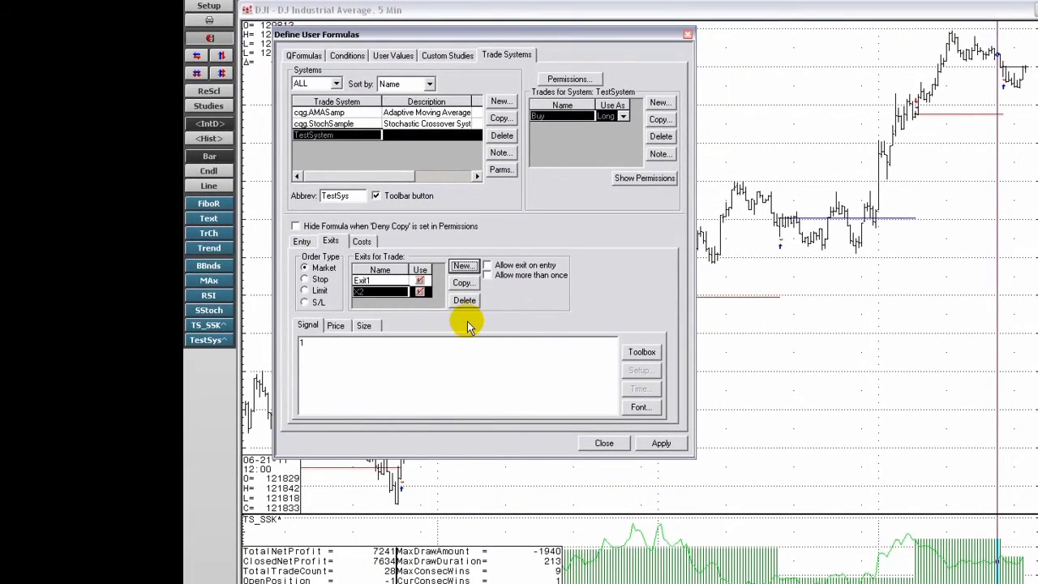
Step: Set X2's signal formula to AMA(@,10,2,30)[-1] XBELOW MA(@,Sim,21)[-1]
left_click(389, 365)
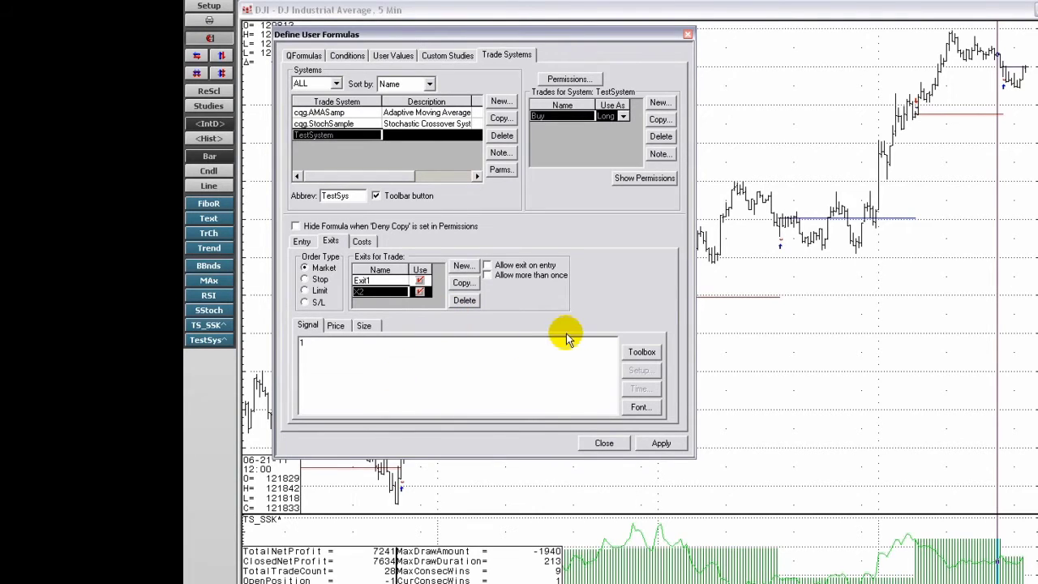
left_click(640, 351)
left_click(594, 285)
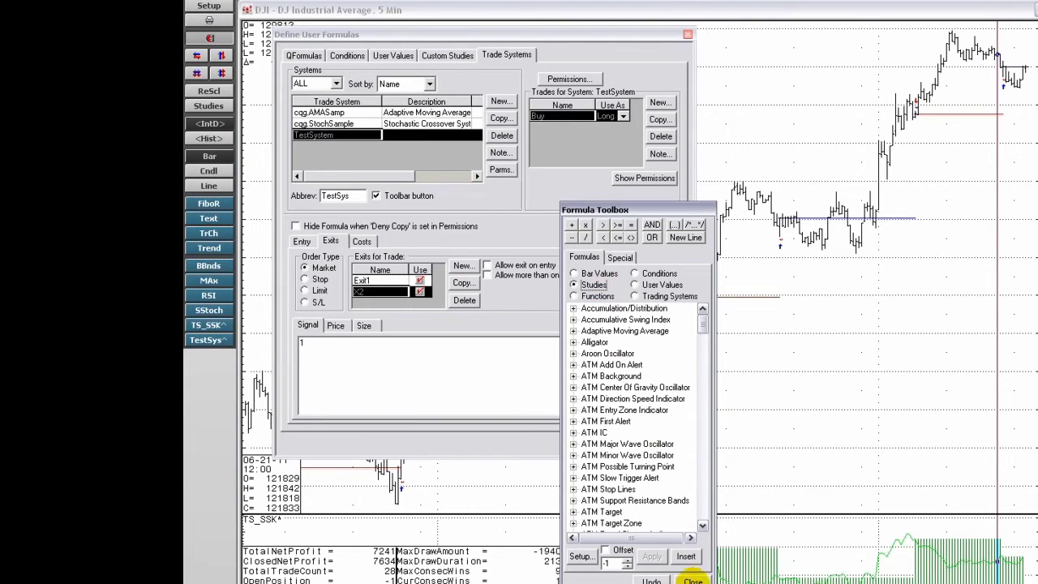
left_click(691, 579)
type("AMA(@,10,2,30)[-1] XBELOW MA(@,Sim,21)[-1]")
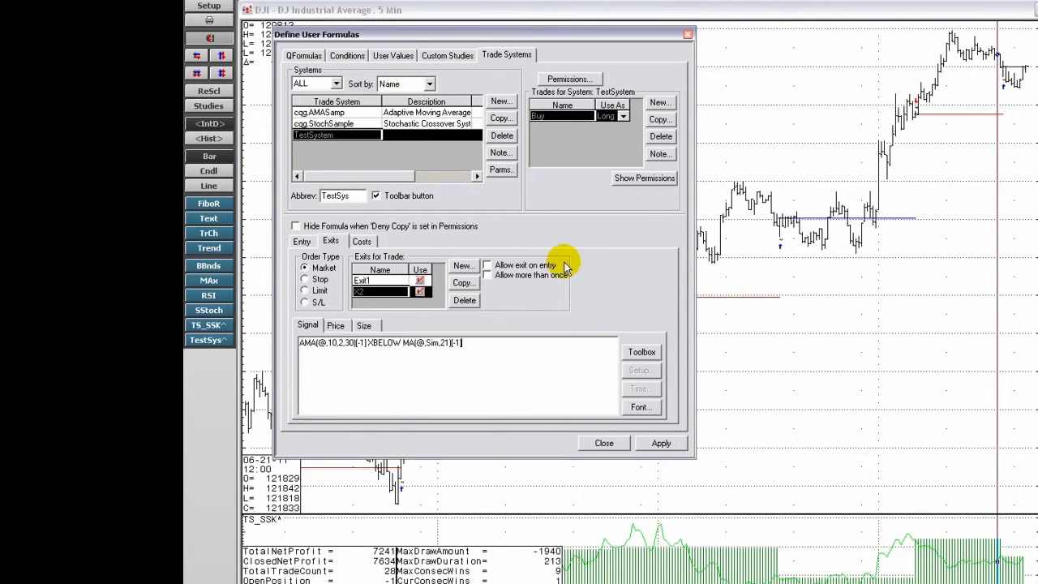
left_click(461, 266)
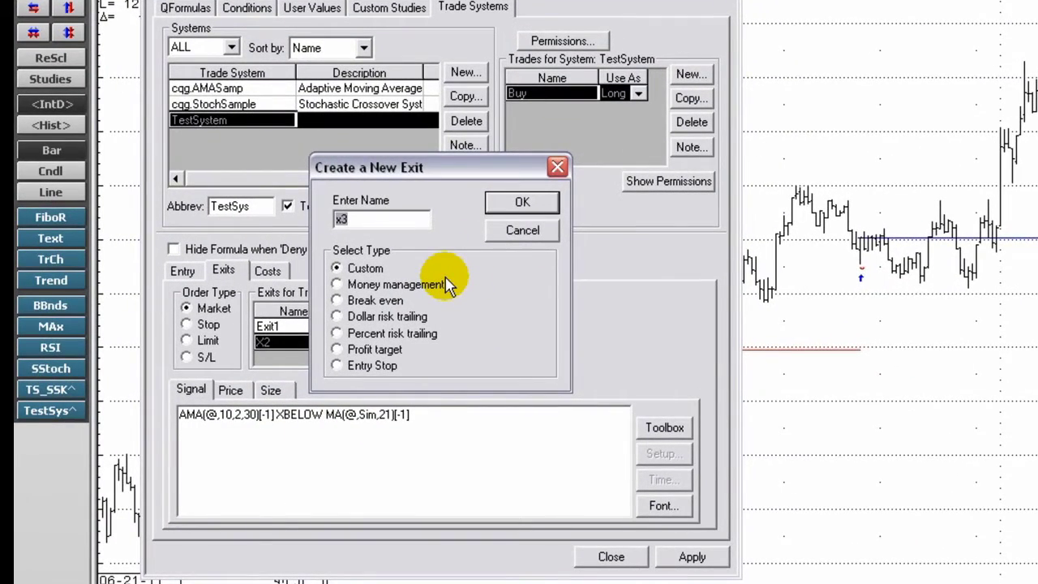
Step: Create Money management exit x3 with its dollar amount changed from 1000 to 500
left_click(332, 285)
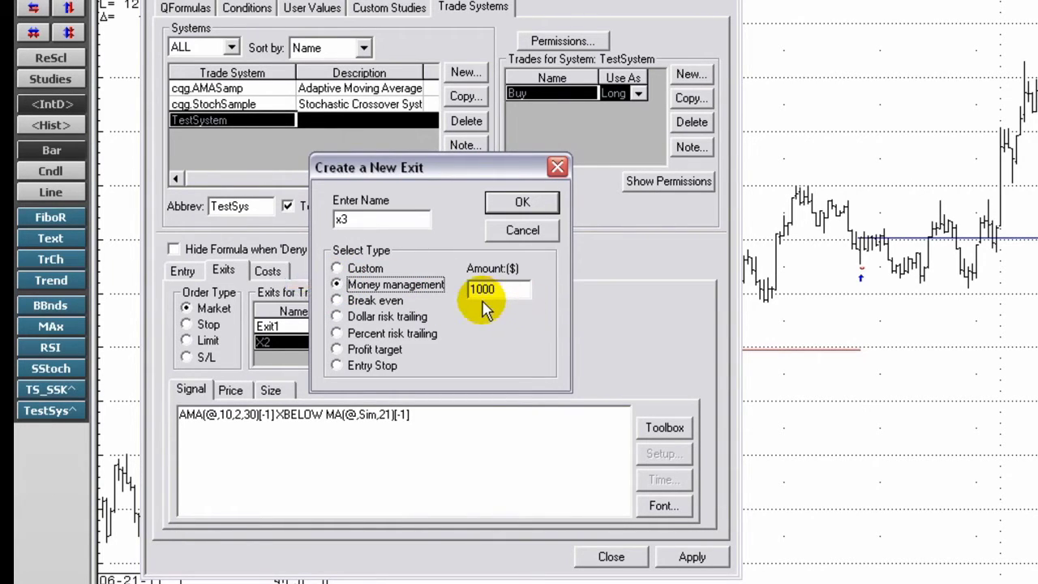
double_click(409, 220)
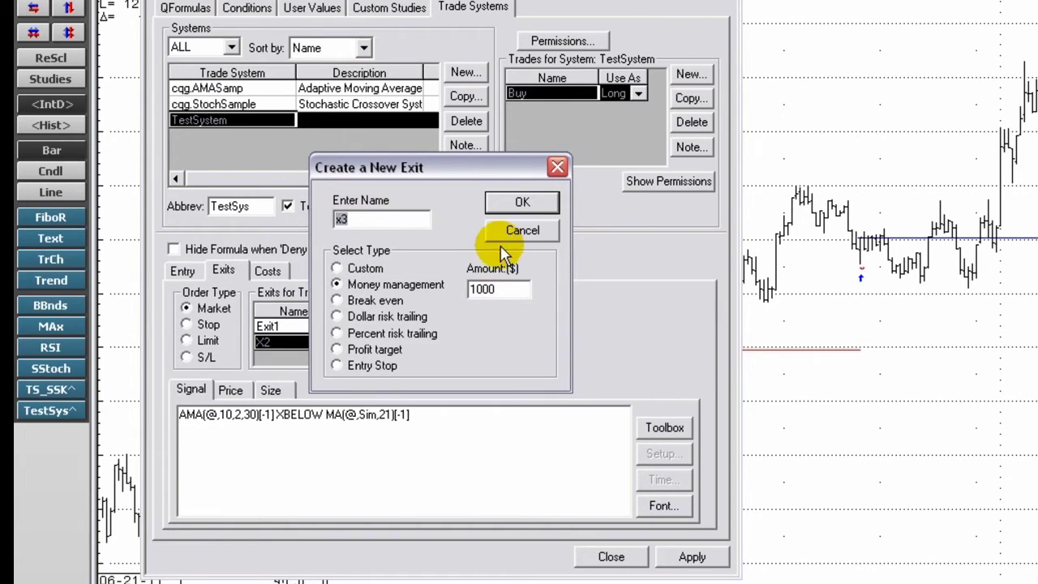
left_click(509, 293)
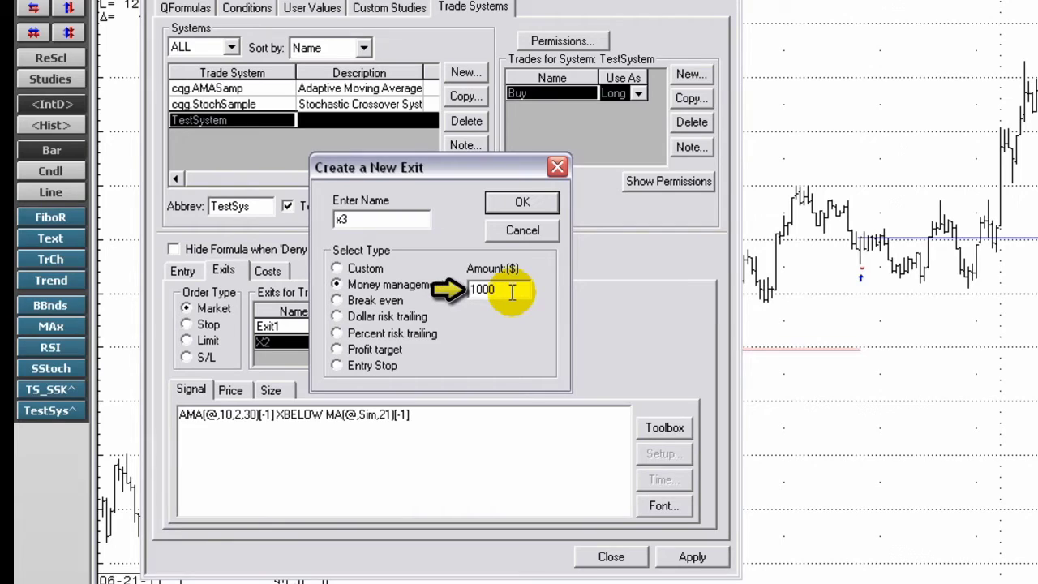
key("BackSpace")
key("BackSpace")
type("00")
left_click(525, 202)
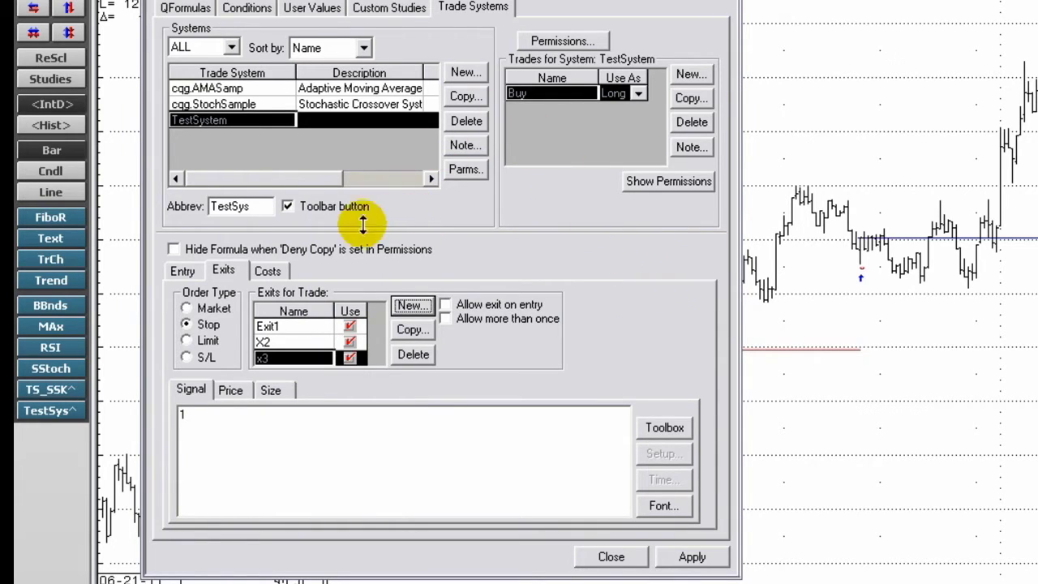
Step: Start a new exit x5 and make it Dollar risk trailing at $1000
left_click(409, 305)
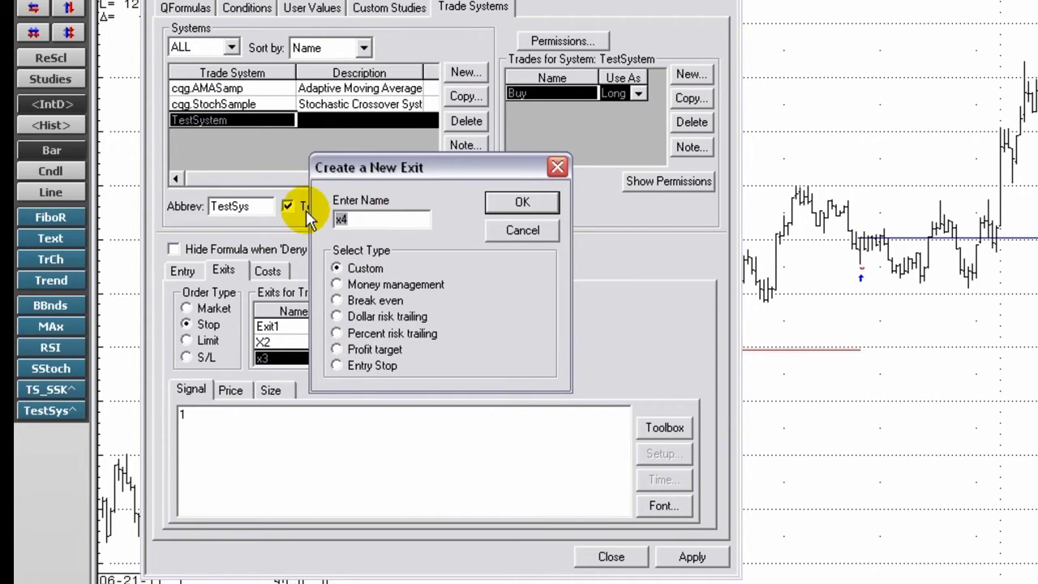
type("X$")
left_click(337, 300)
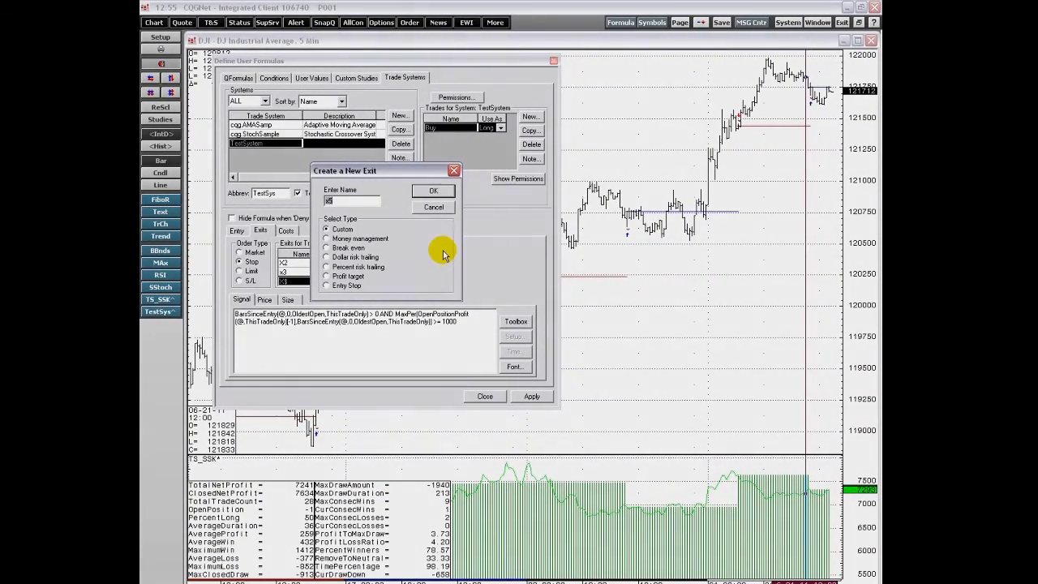
left_click(328, 257)
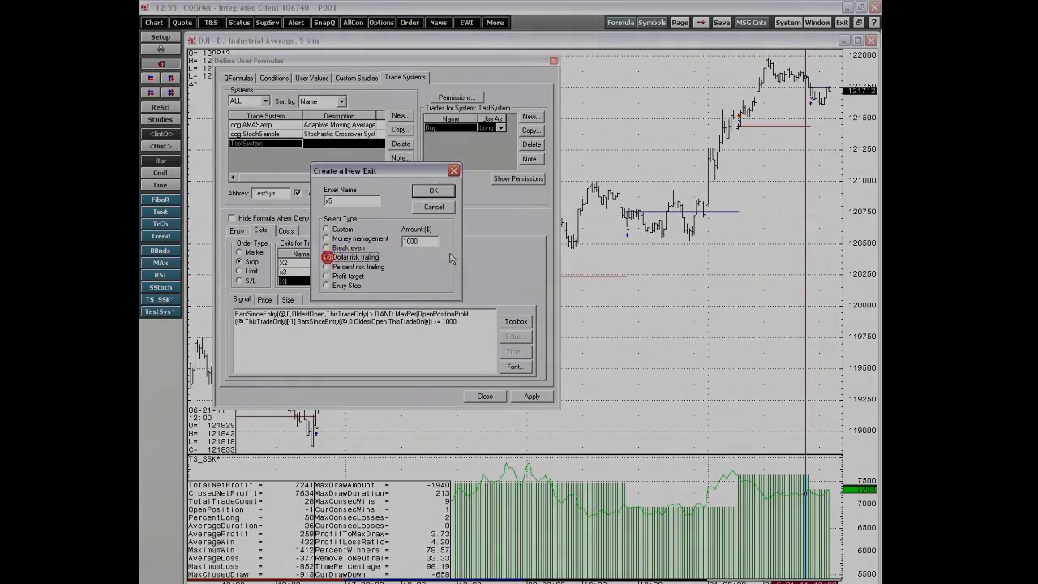